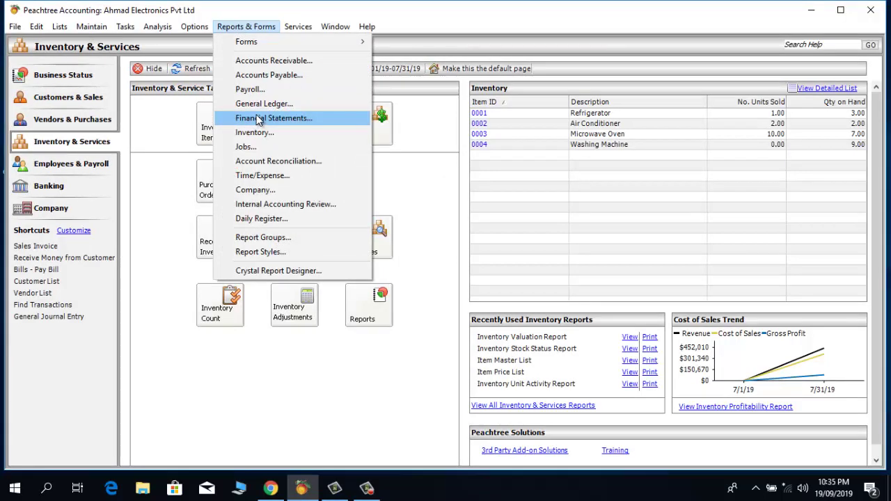
Step: Review the standard income statement for the current period and close the report selection
click(261, 118)
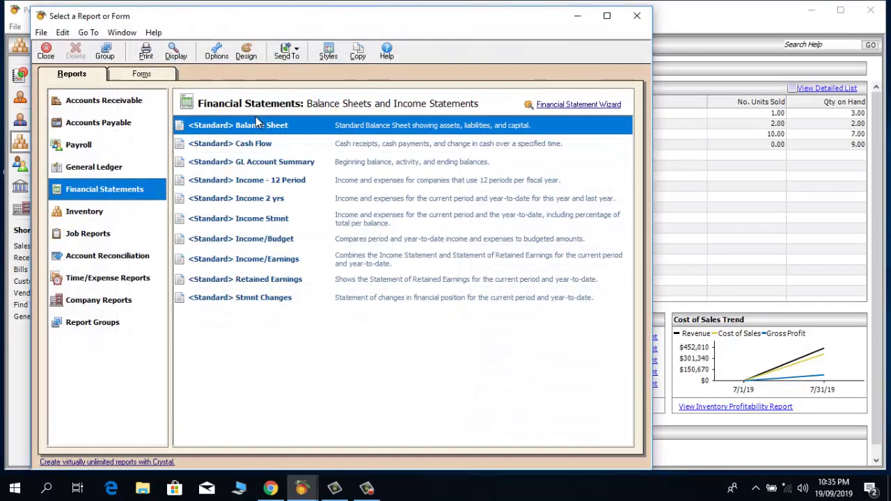
click(238, 239)
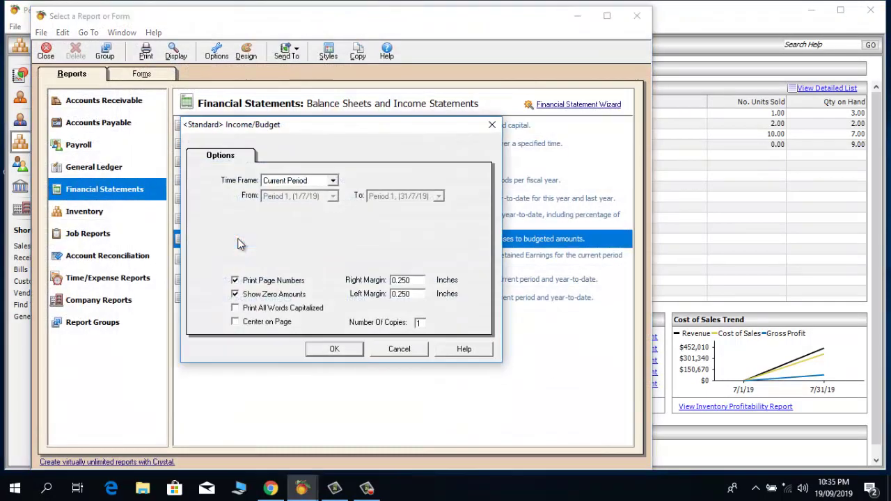
click(493, 125)
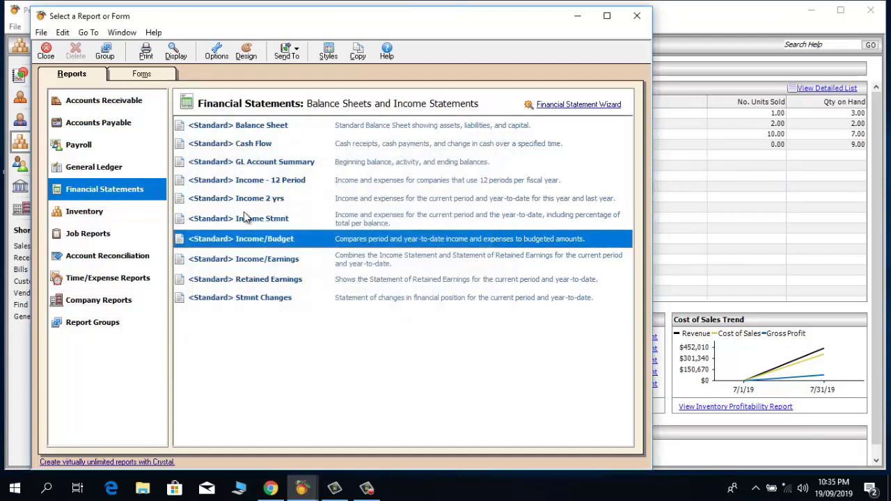
double_click(243, 217)
click(327, 350)
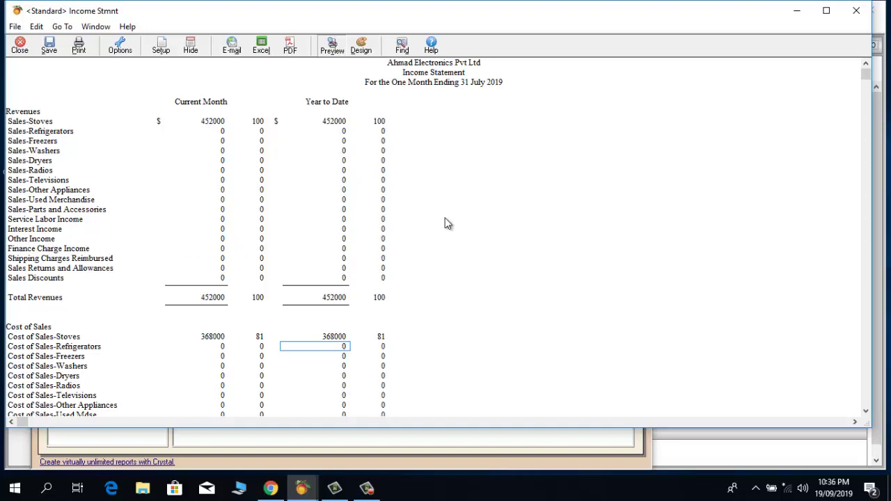
click(851, 20)
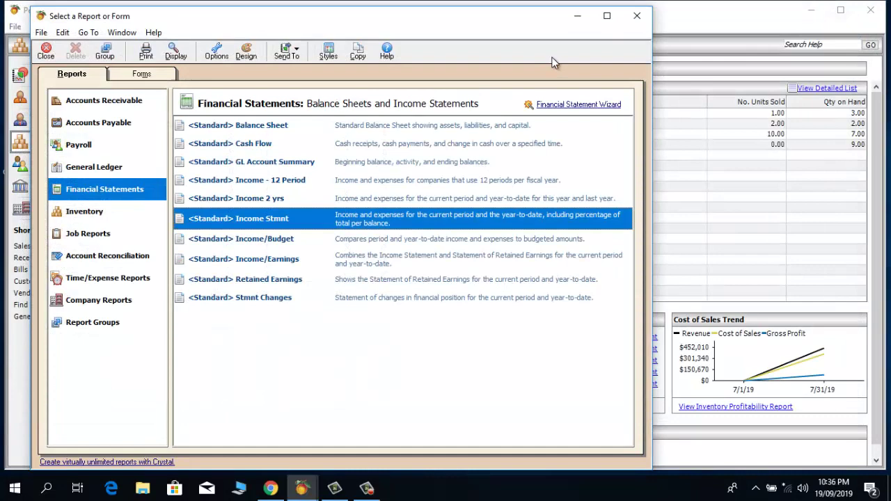
click(637, 15)
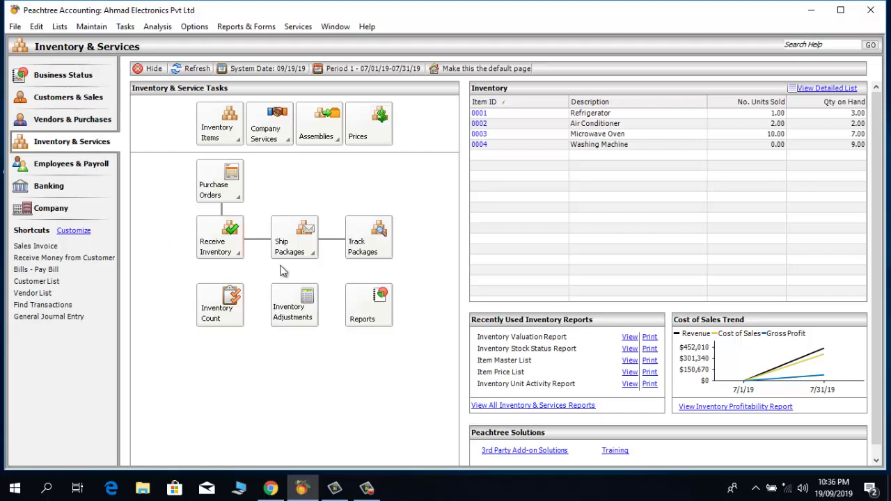
Step: Start an inventory adjustment dated 31 Jul 2019 for item 0004, Washing Machine
click(300, 317)
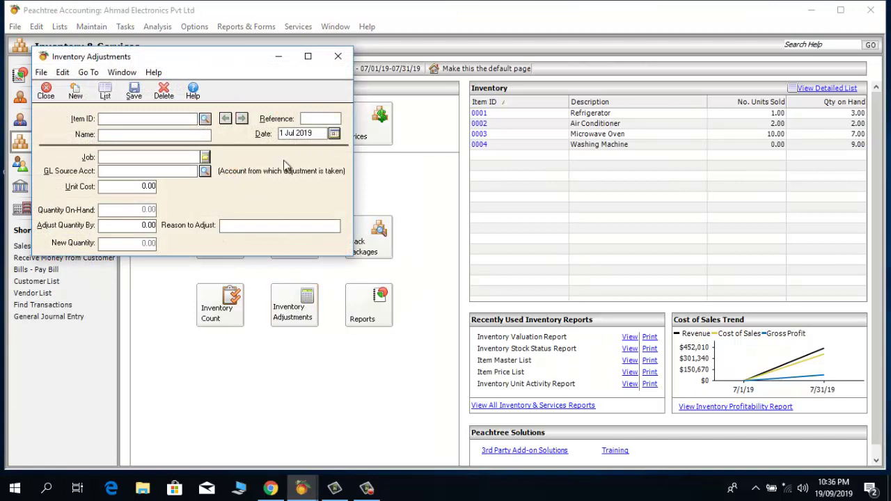
click(335, 133)
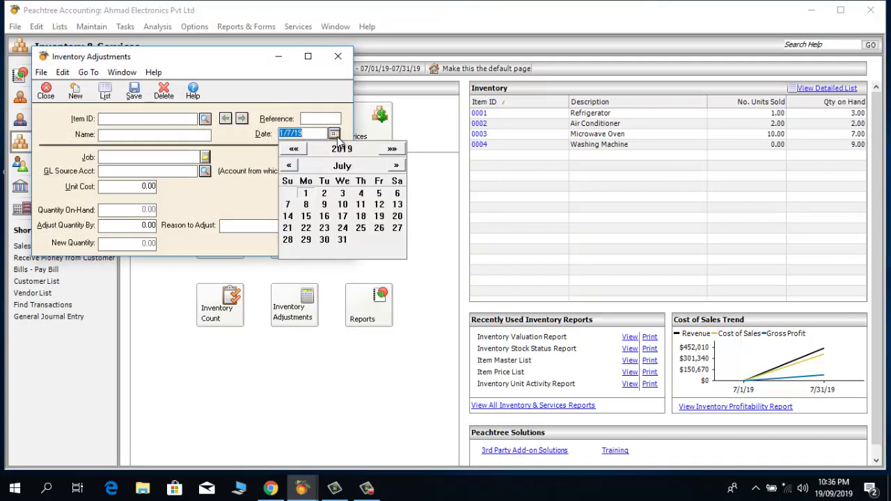
click(342, 240)
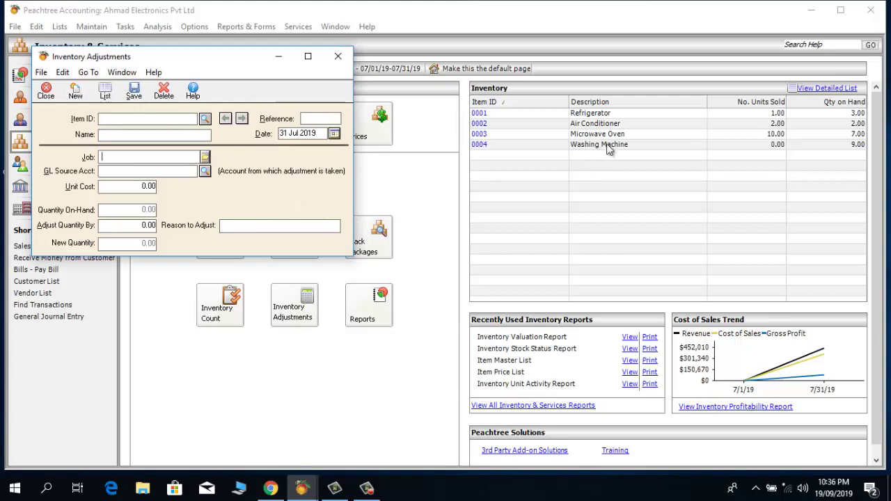
click(205, 120)
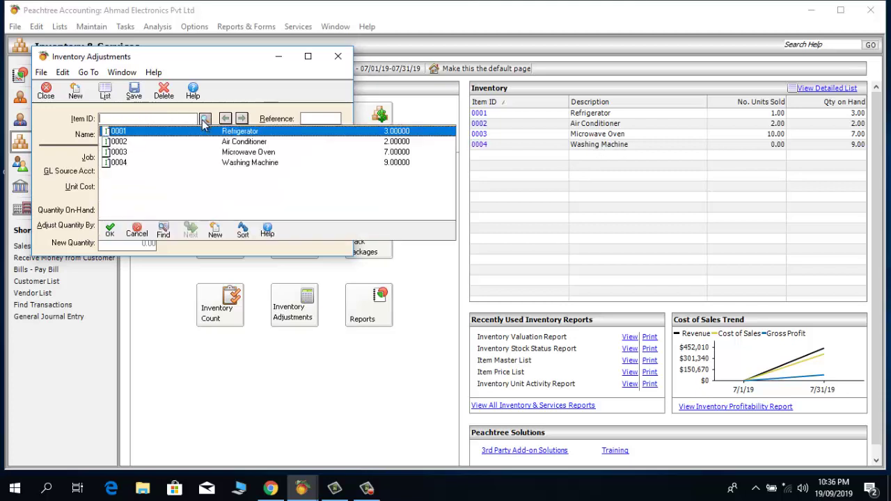
click(237, 164)
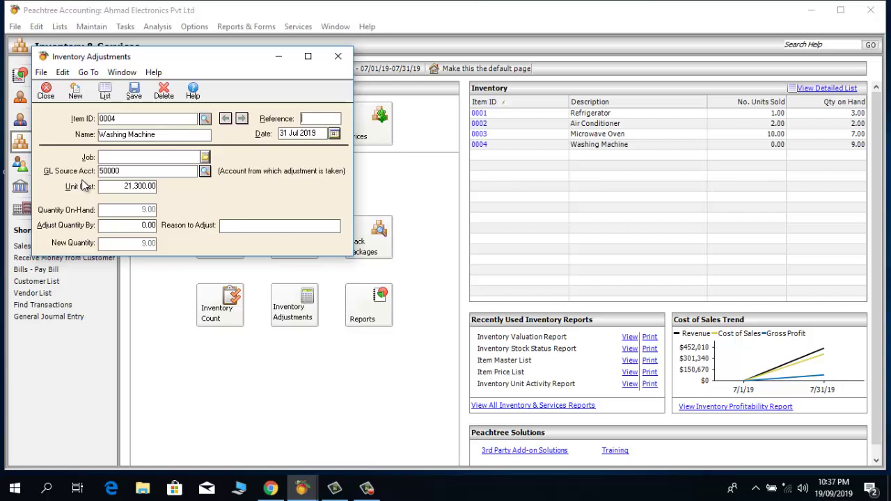
Step: Set the adjustment's GL source account to 42400, Other Income, keeping the default unit cost
click(205, 171)
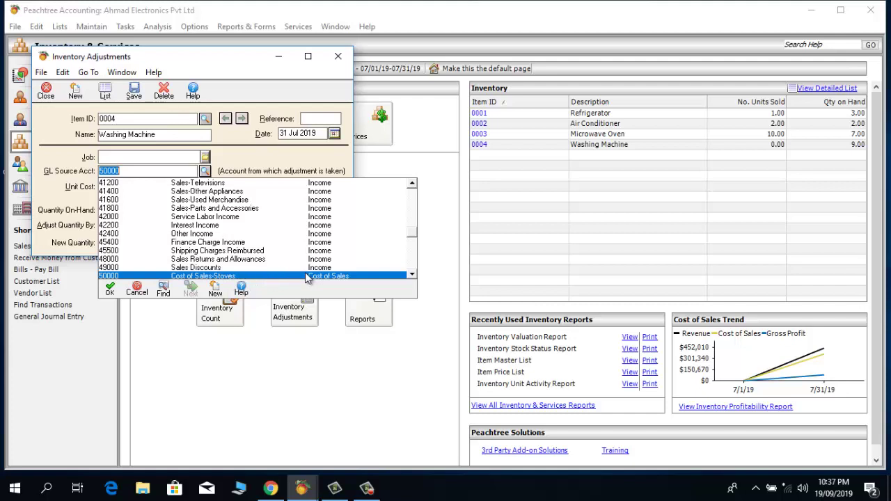
click(183, 234)
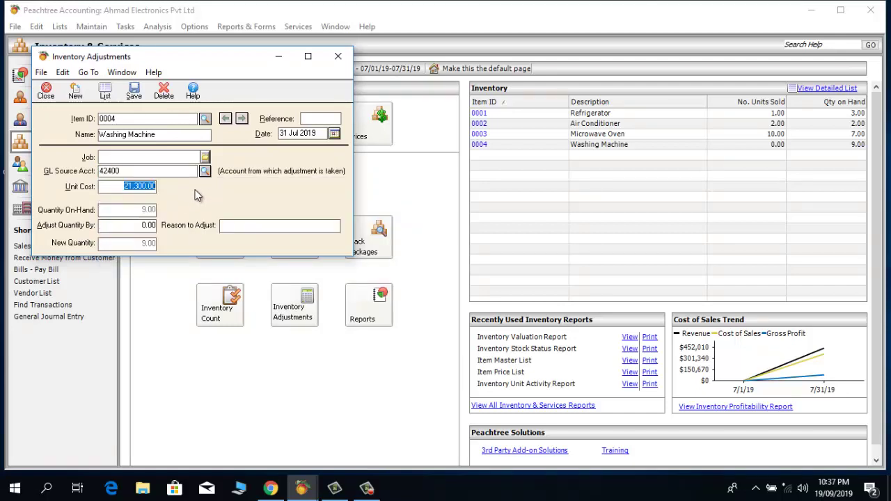
key(Tab)
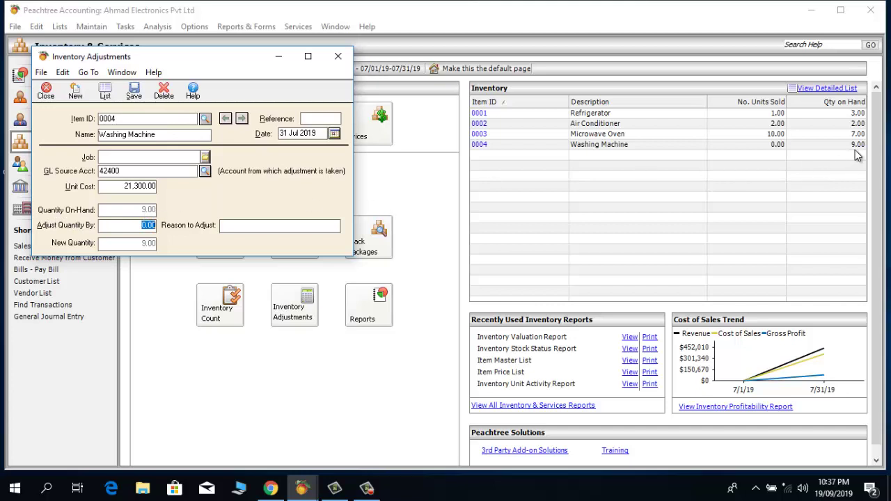
Step: Adjust the quantity by 1 with the reason "Excess Qty Found In Phy Count", save the adjustment and refresh the inventory list
click(120, 226)
text(E)
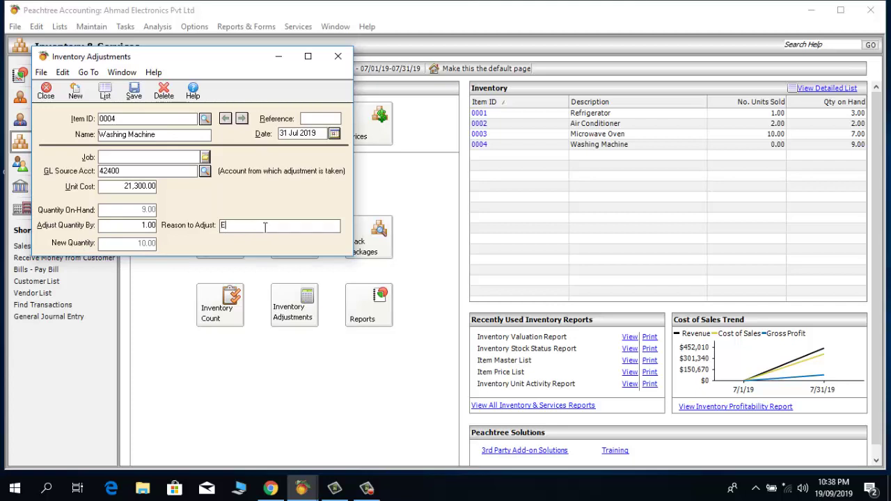
text(xcess Qty Found In Phy Count)
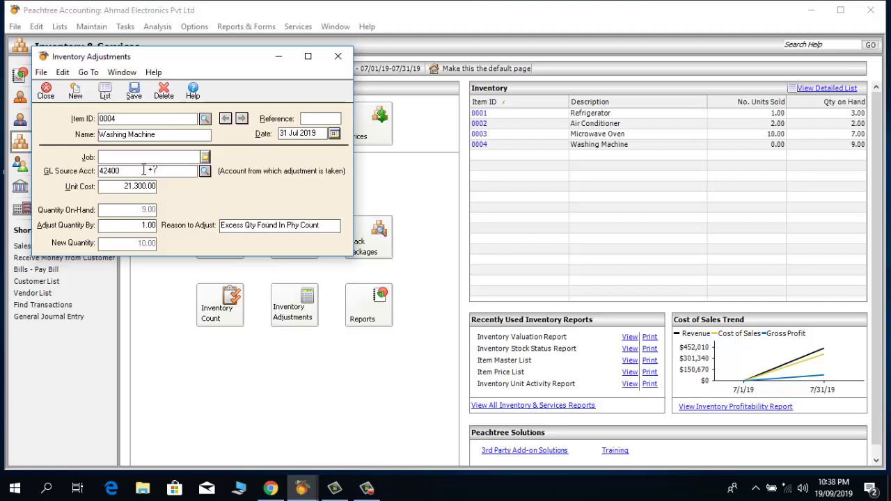
click(133, 99)
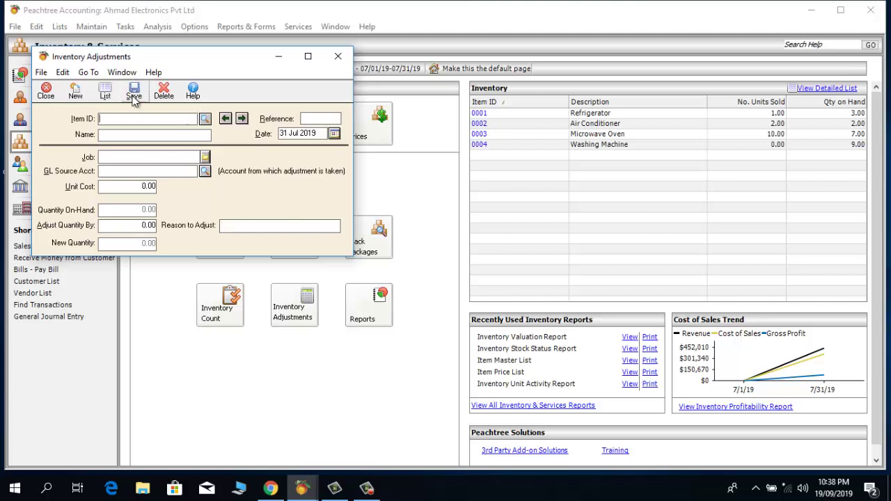
click(339, 58)
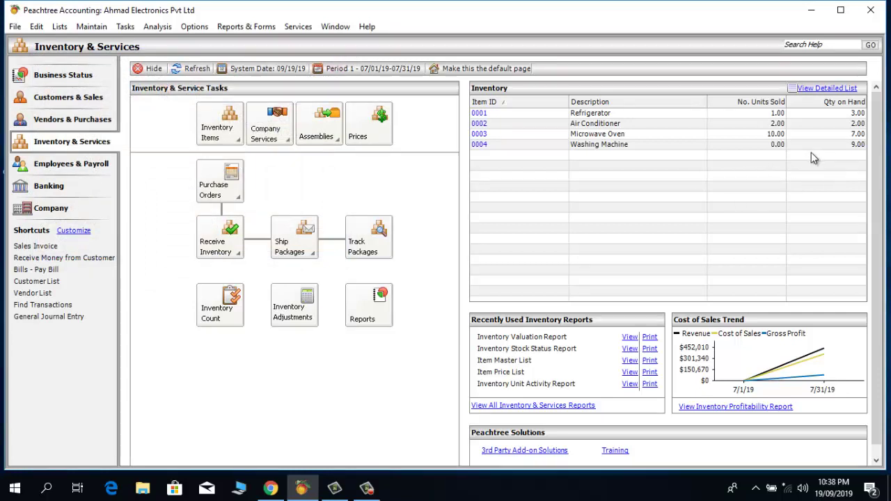
click(195, 70)
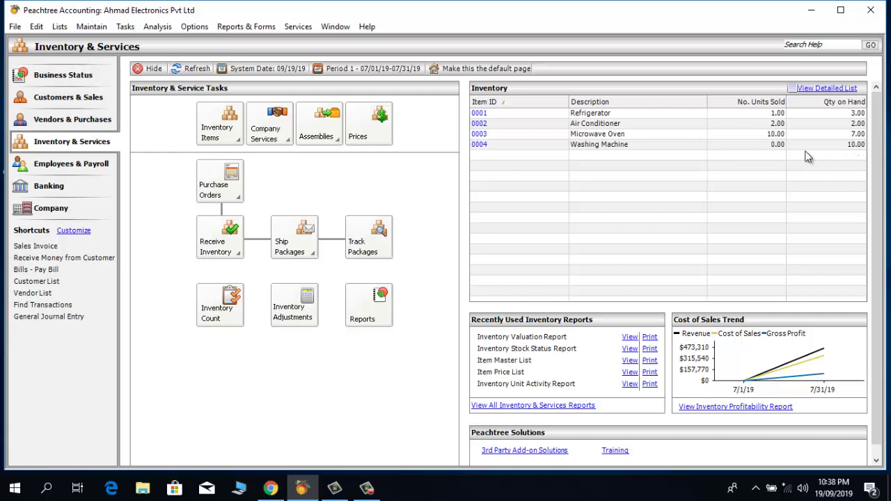
Step: Display the standard income statement for the current period to check the adjustment's effect on revenues
click(245, 29)
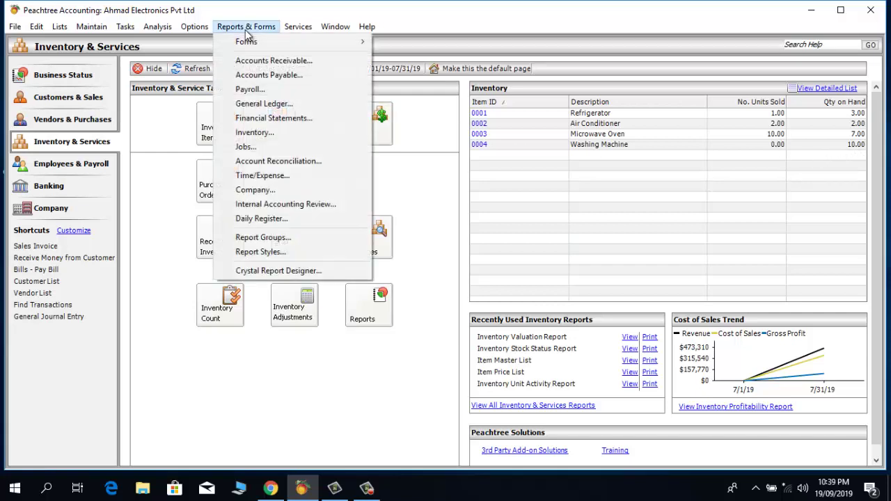
click(274, 120)
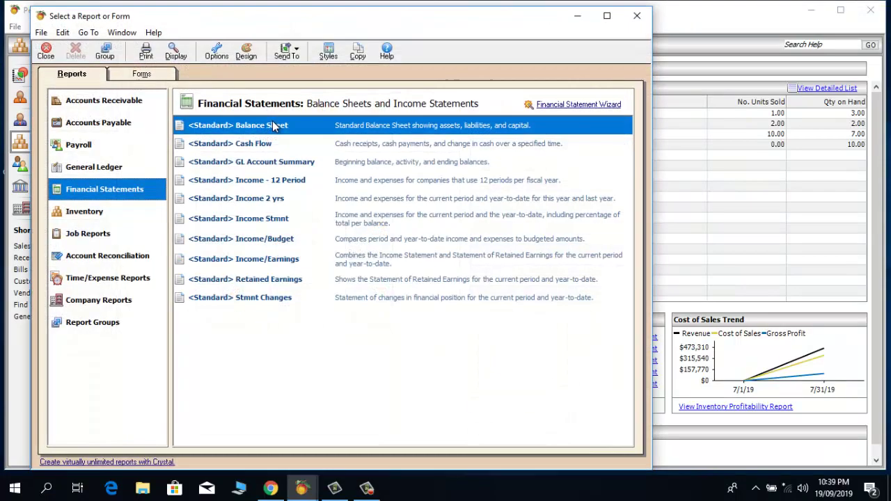
click(248, 222)
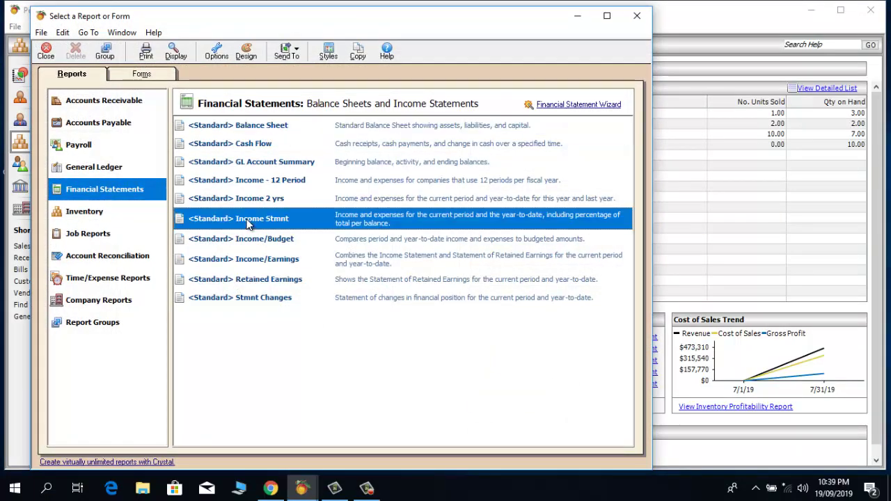
double_click(247, 221)
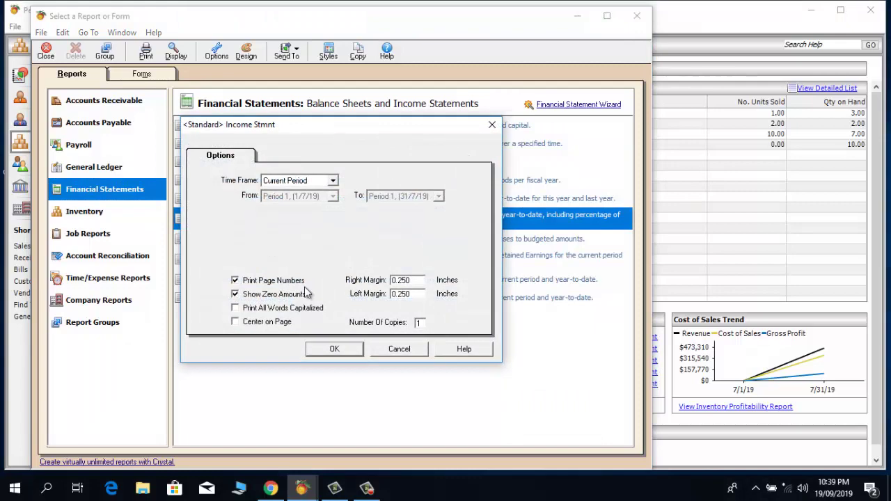
click(338, 349)
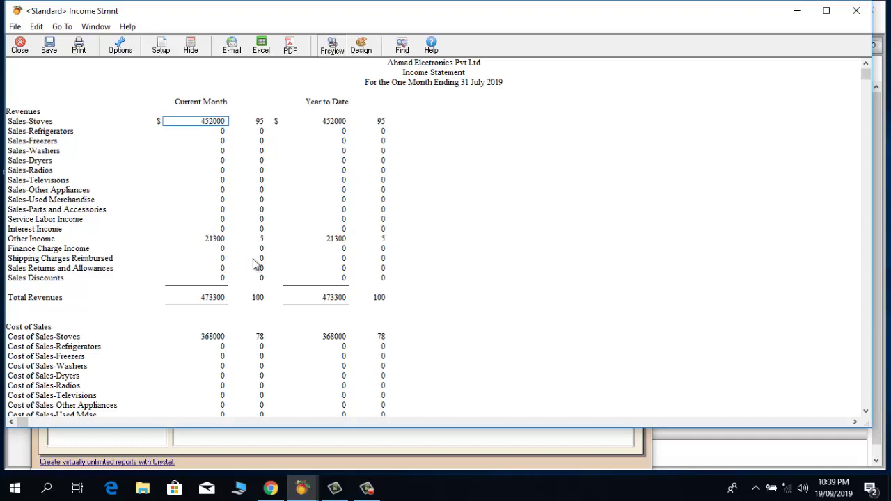
Step: Trace the Other Income amount through the general ledger to its source washing machine adjustment, and close all reports
double_click(192, 241)
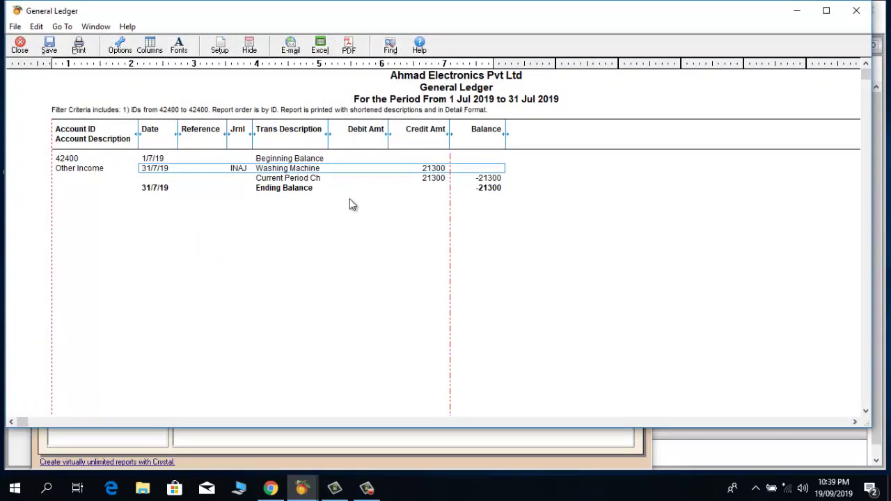
double_click(246, 172)
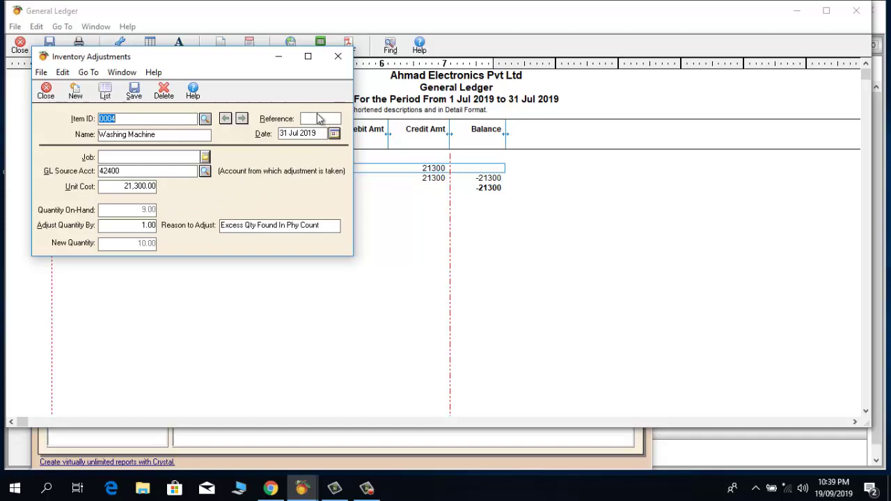
click(339, 57)
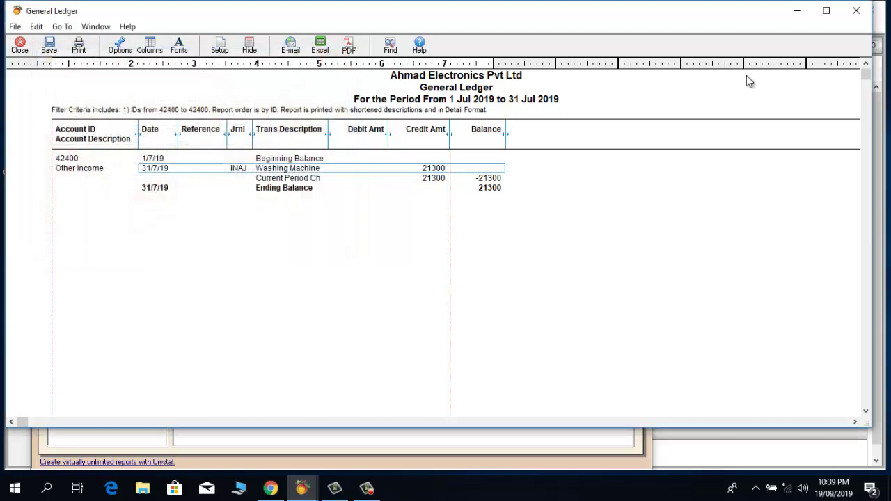
click(857, 11)
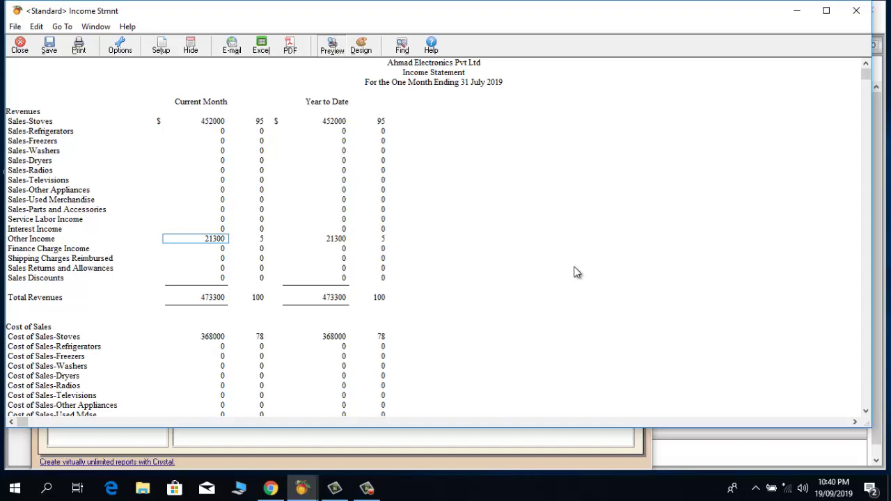
click(857, 11)
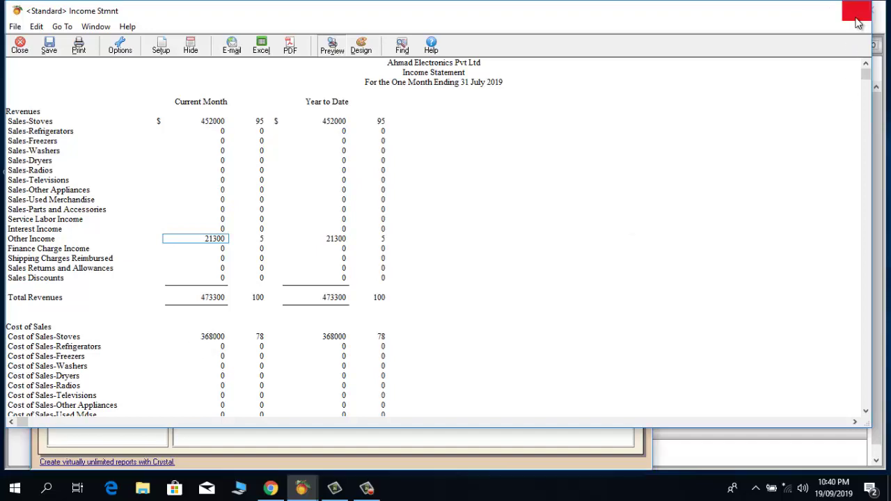
click(637, 15)
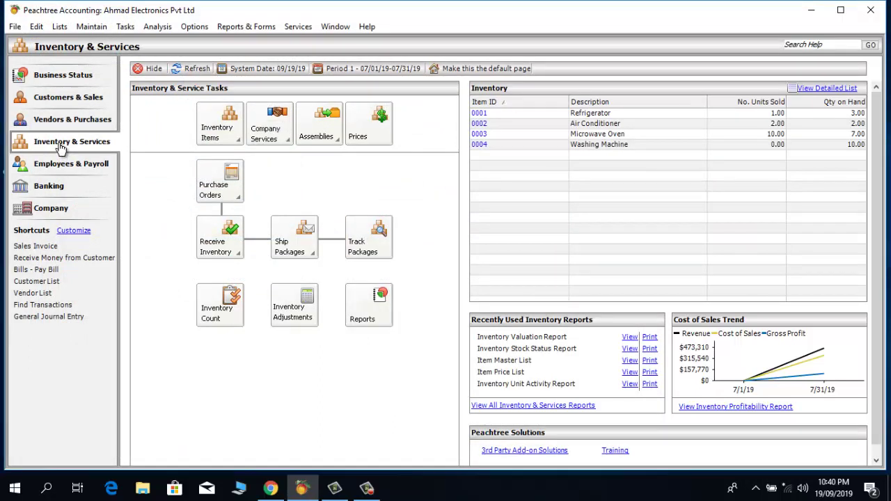
Step: Start another inventory adjustment dated 31 Jul 2019 with reference 002 for item 0004, Washing Machine
click(307, 315)
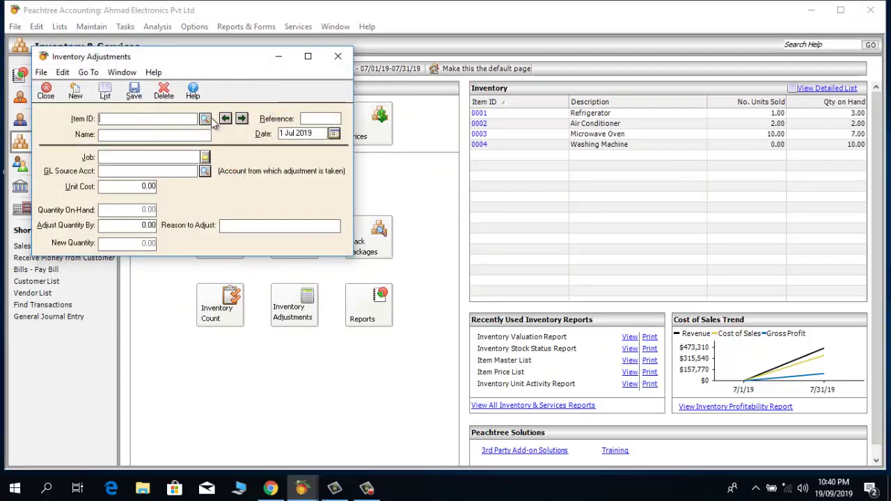
click(334, 133)
click(342, 239)
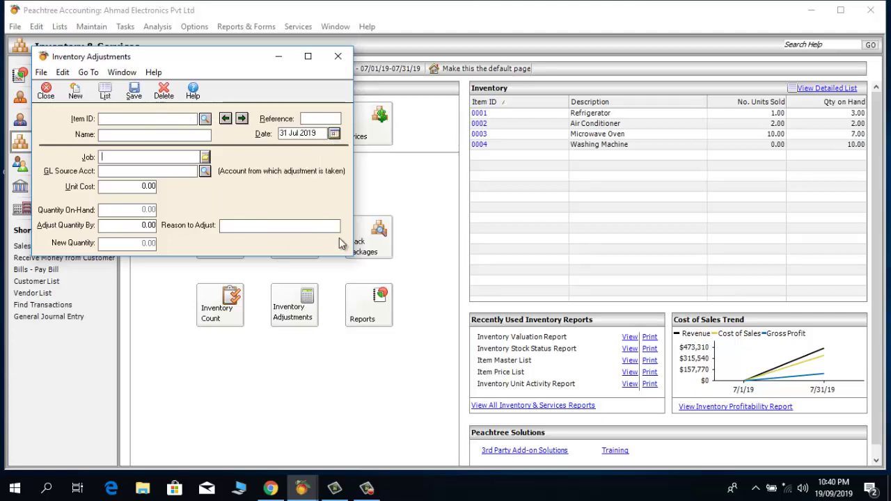
click(327, 117)
text(002)
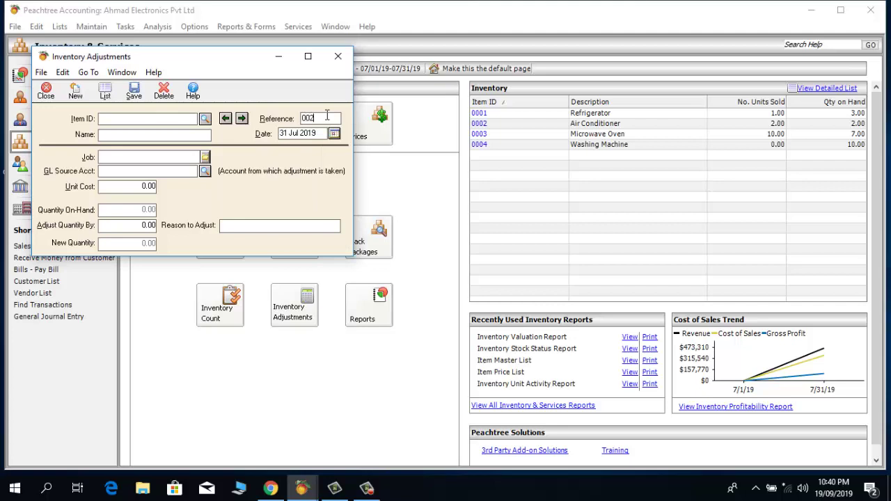
click(205, 120)
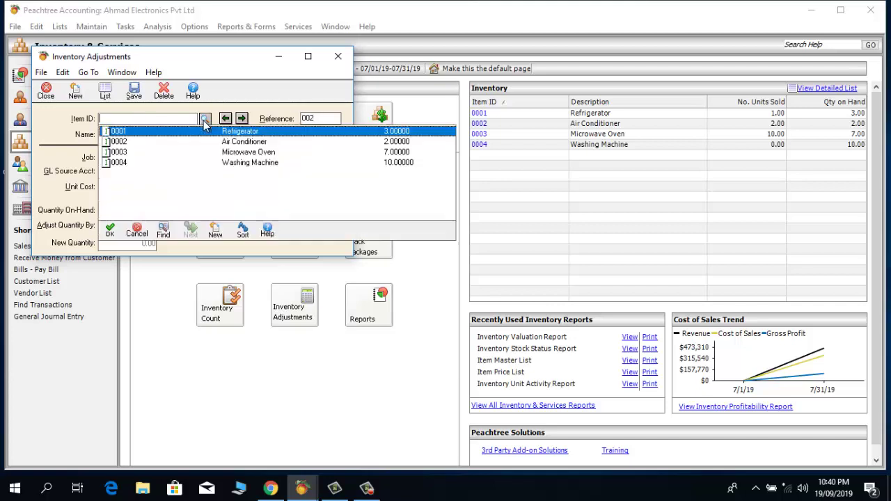
double_click(218, 165)
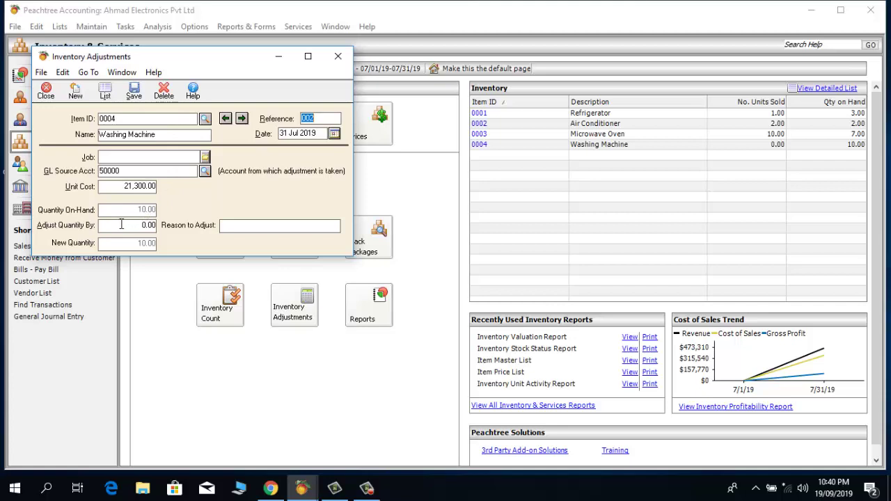
Step: Take the adjustment from GL account 50000, Cost of Sales-Stoves, and adjust the quantity by -2 with the reason "Short Qty Found In Phy Count"
click(206, 172)
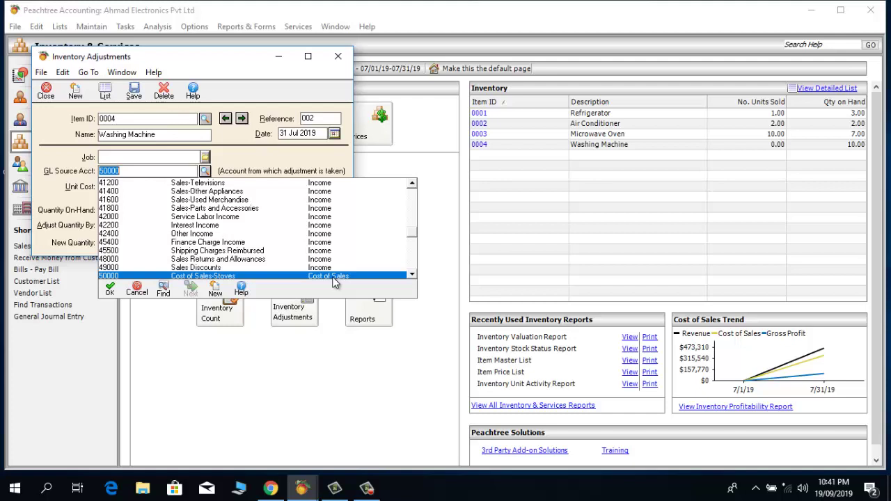
click(333, 277)
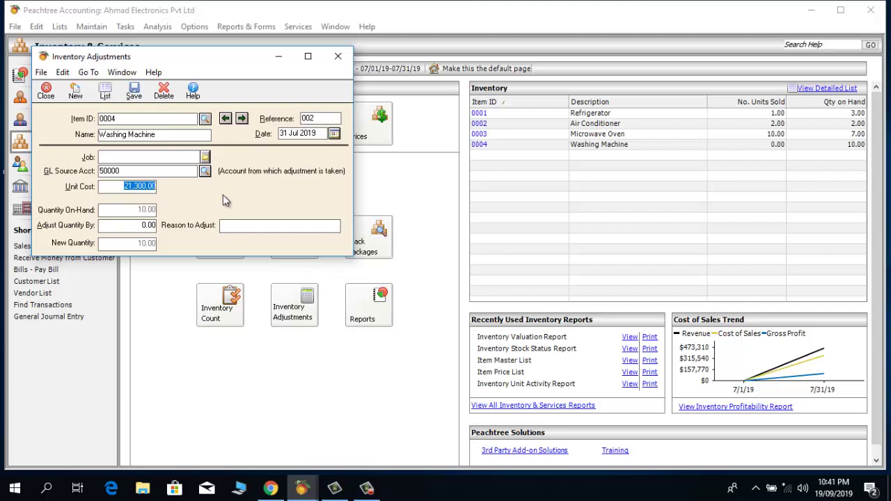
click(128, 225)
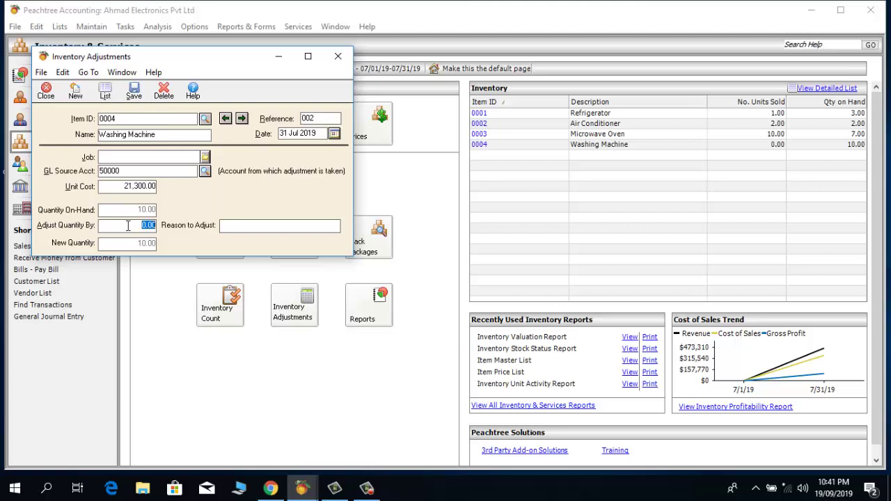
key(BackSpace)
text(-2)
key(Tab)
text(Short )
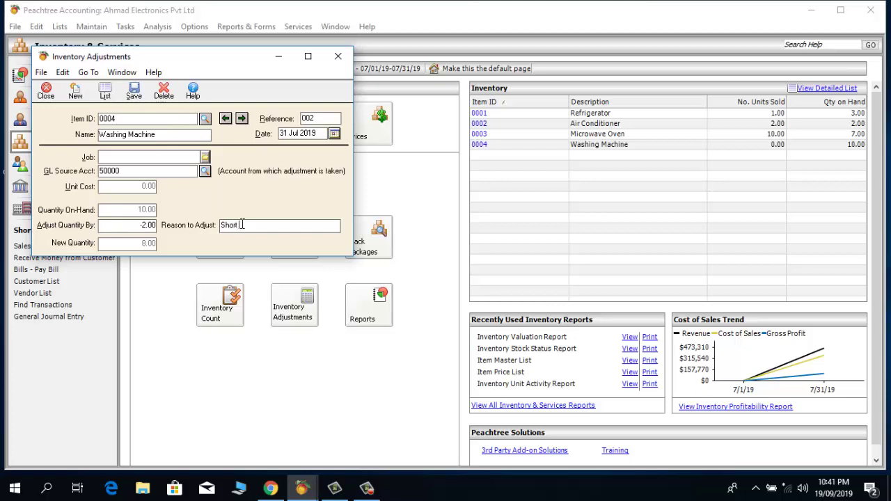
text(Qty Found In Phy Count)
Step: Save the washing machine shortage adjustment, close the adjustment form and refresh the inventory list
click(138, 93)
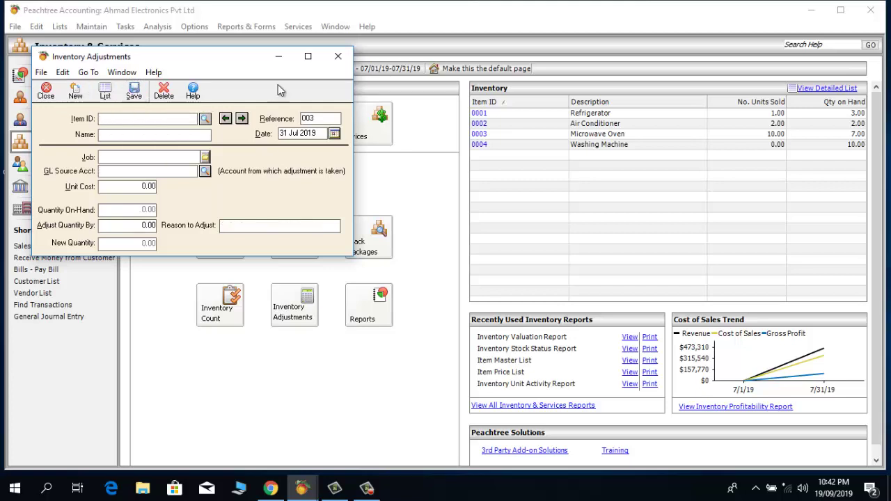
click(338, 56)
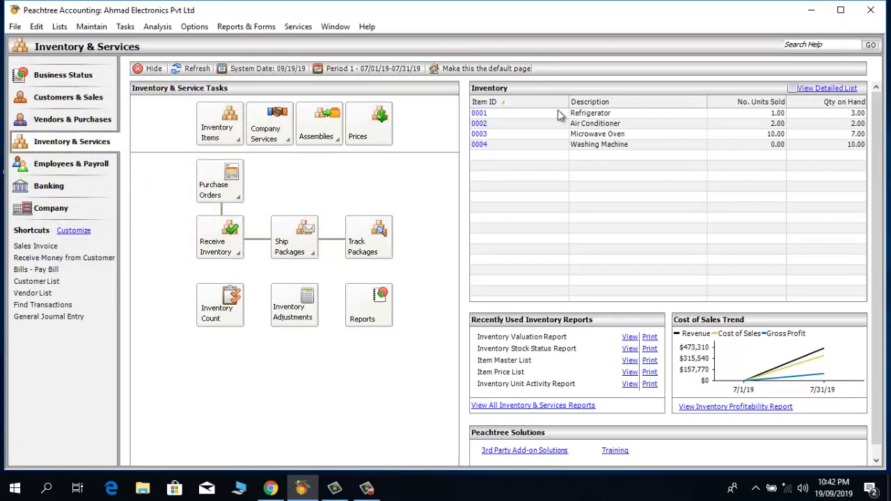
click(192, 69)
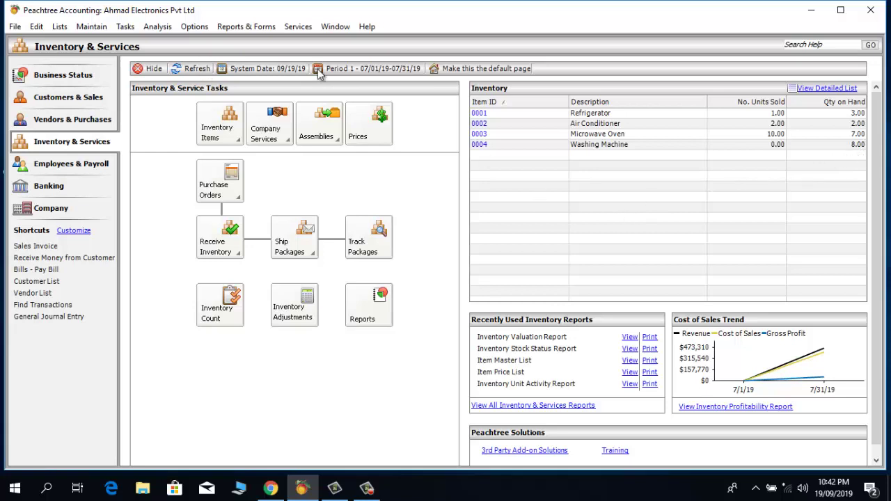
Step: Display the standard income statement for the current period to check the shortage adjustment's effect on cost of sales
click(229, 26)
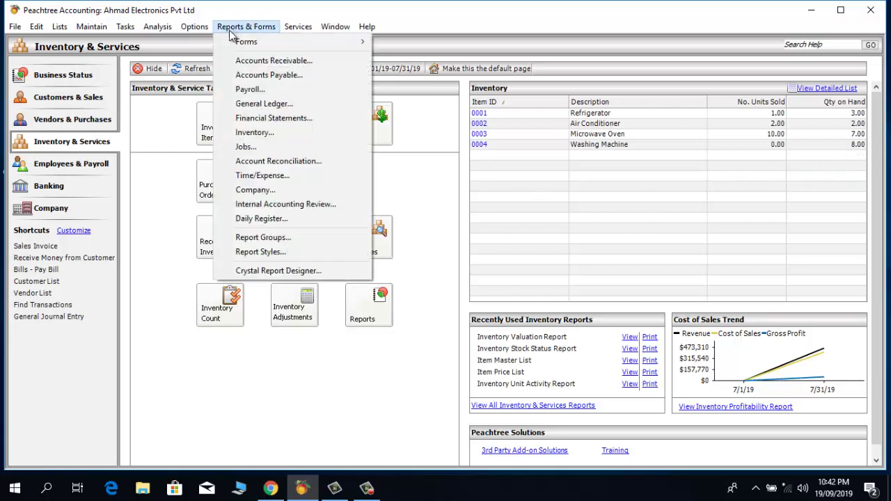
click(248, 123)
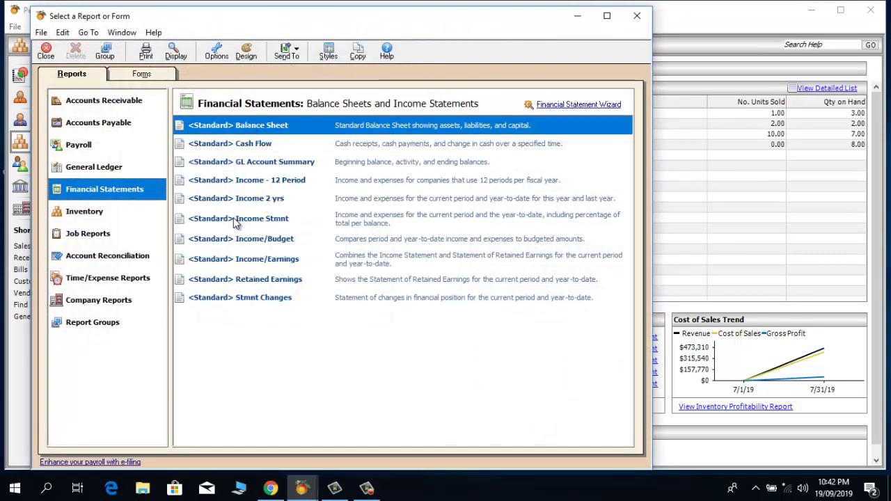
double_click(239, 218)
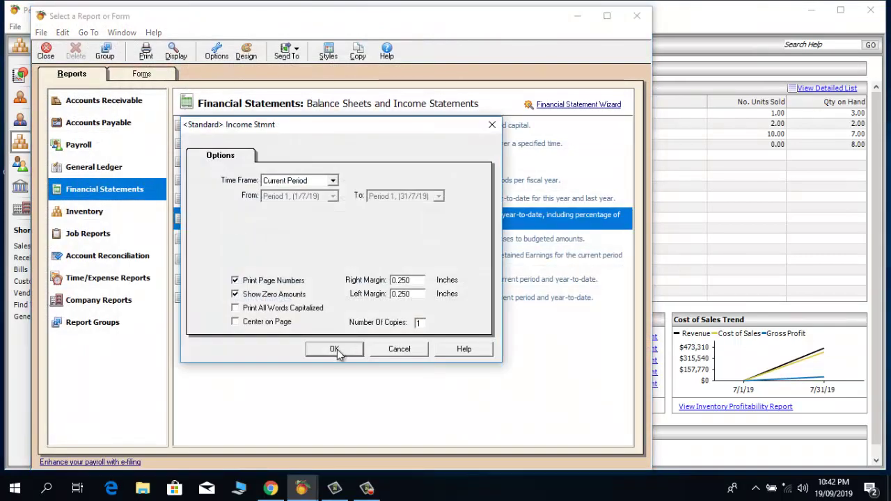
click(335, 349)
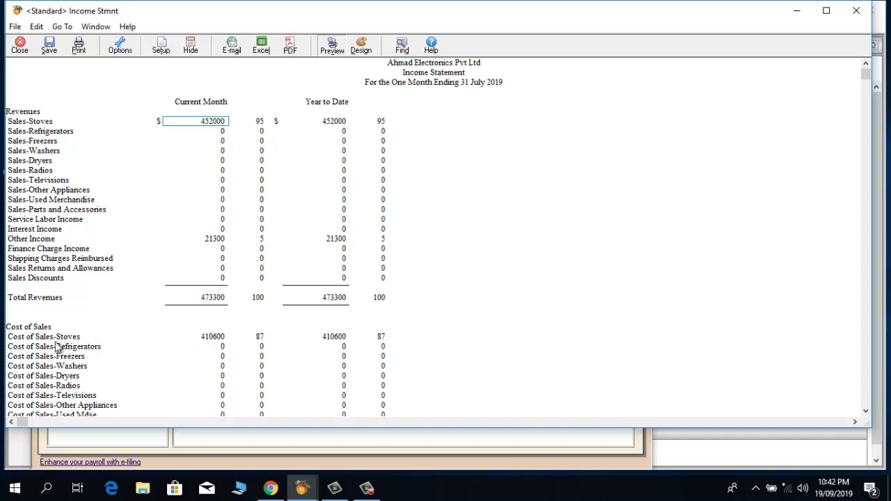
Step: Trace the Cost of Sales-Stoves amount through the general ledger to its washing machine adjustment, and close all reports
double_click(208, 337)
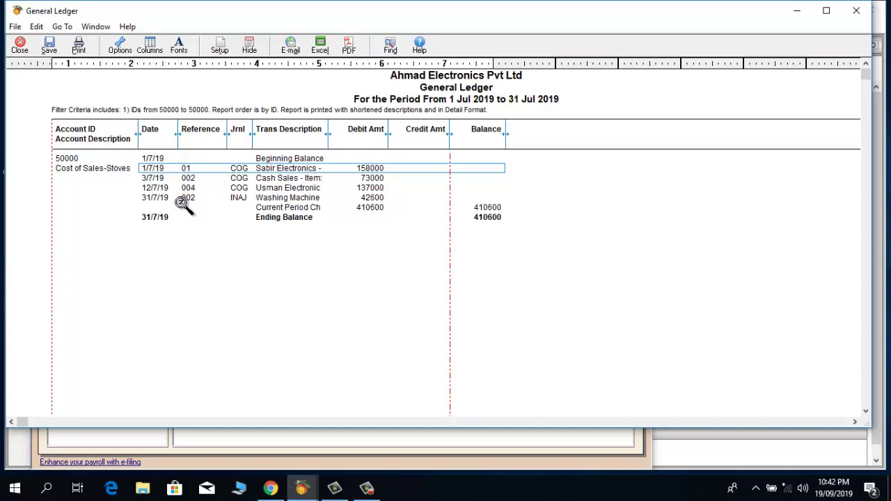
double_click(245, 199)
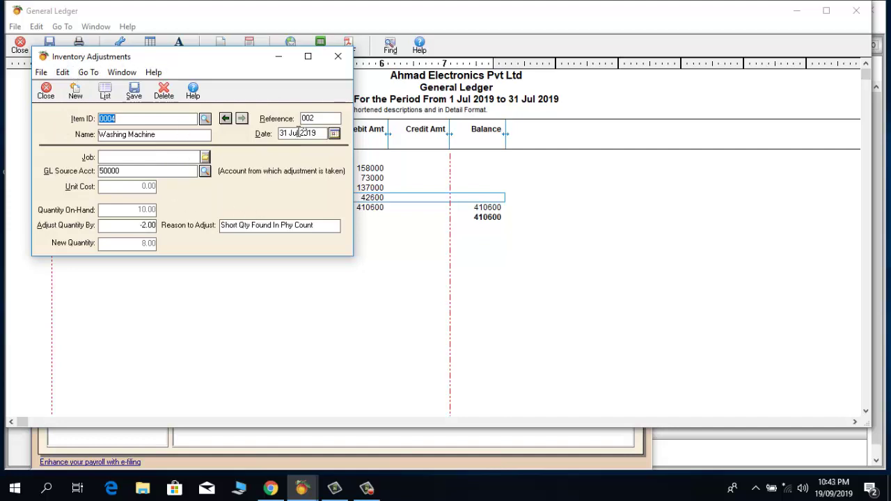
click(338, 61)
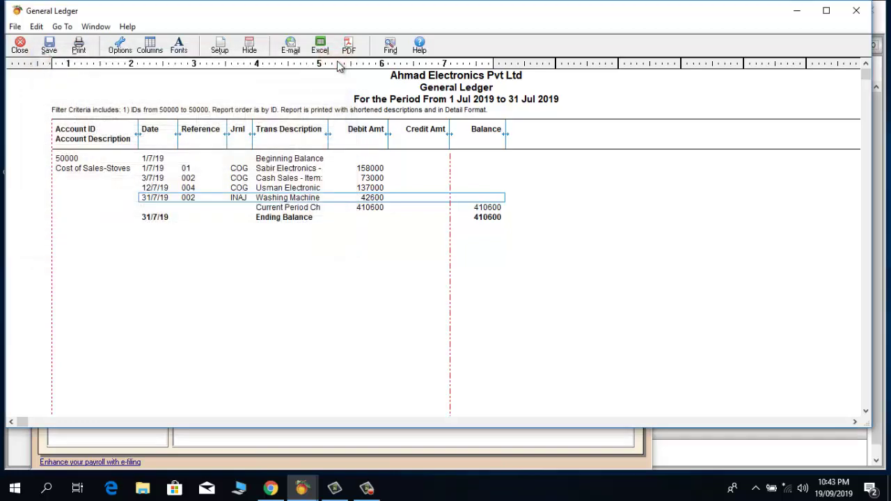
click(846, 20)
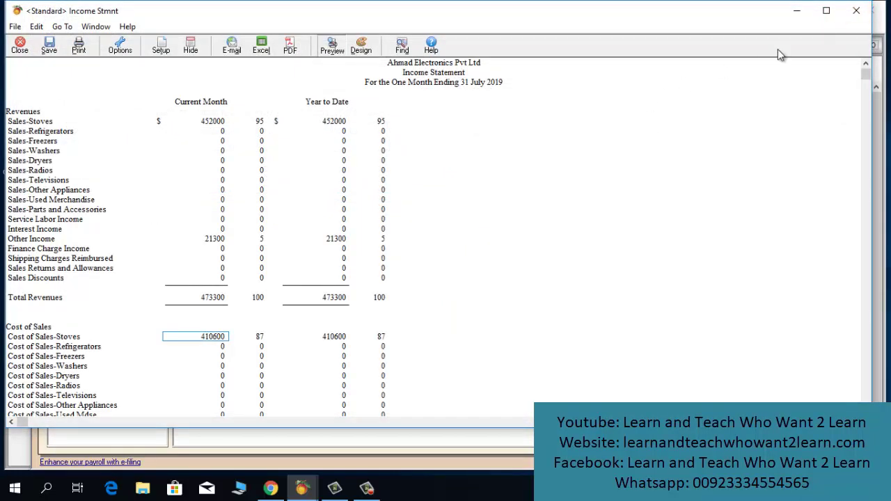
click(856, 10)
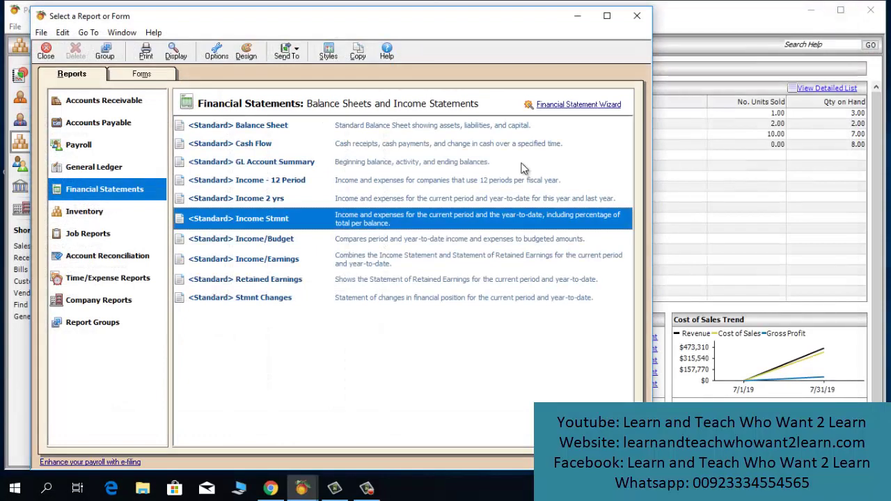
click(638, 16)
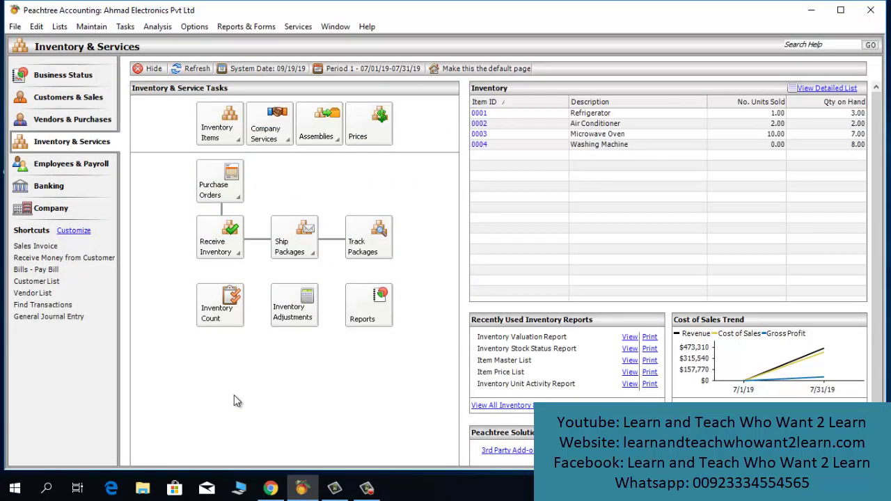